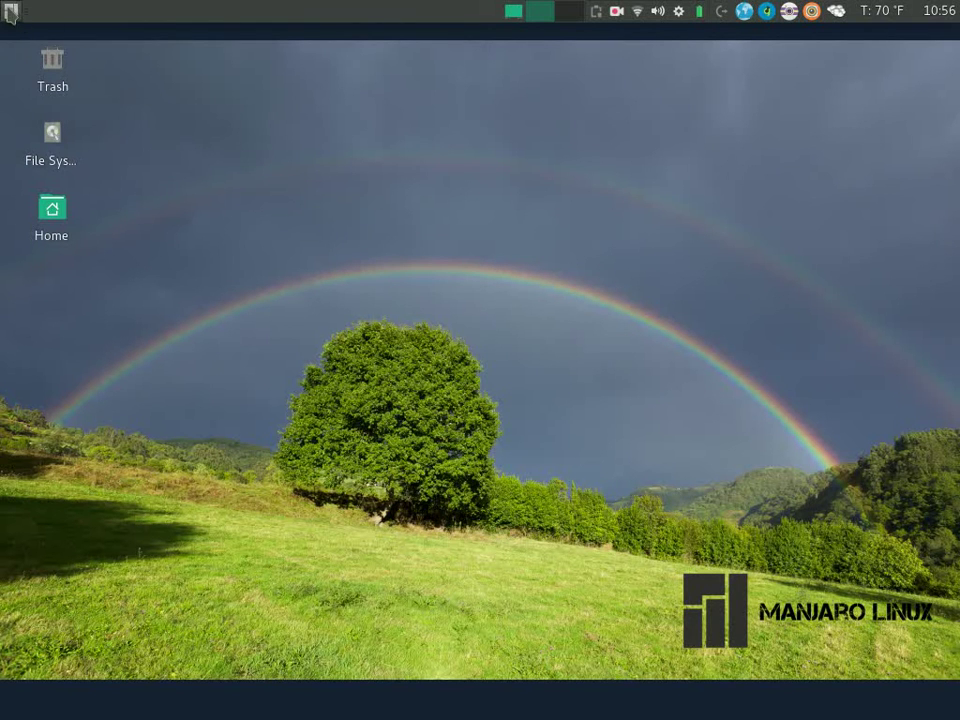
Open the Whisker Menu's Multimedia category to list Guayadeque, VLC and other media apps
left_click(10, 12)
left_click(11, 12)
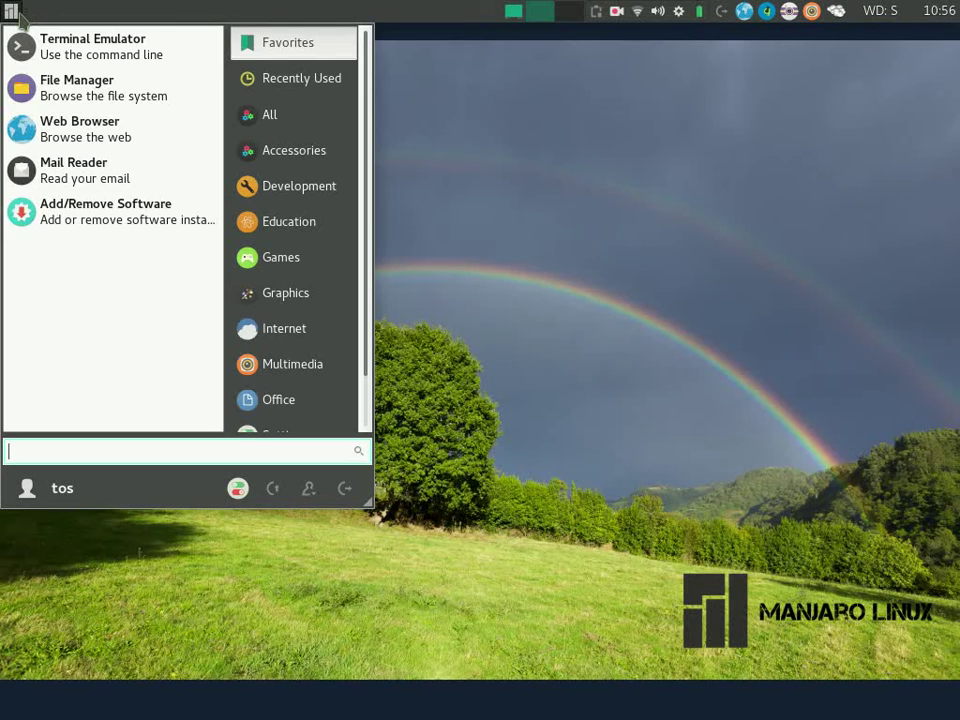
left_click(291, 366)
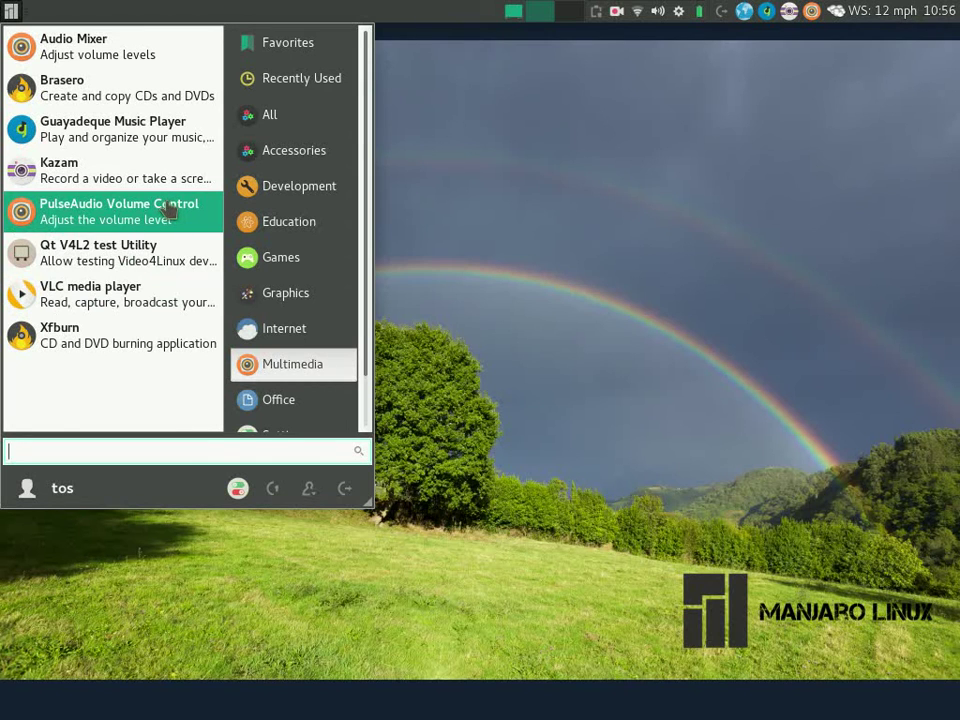
Launch Guayadeque Music Player and check its Sources menu for Audio Disc playback
left_click(148, 140)
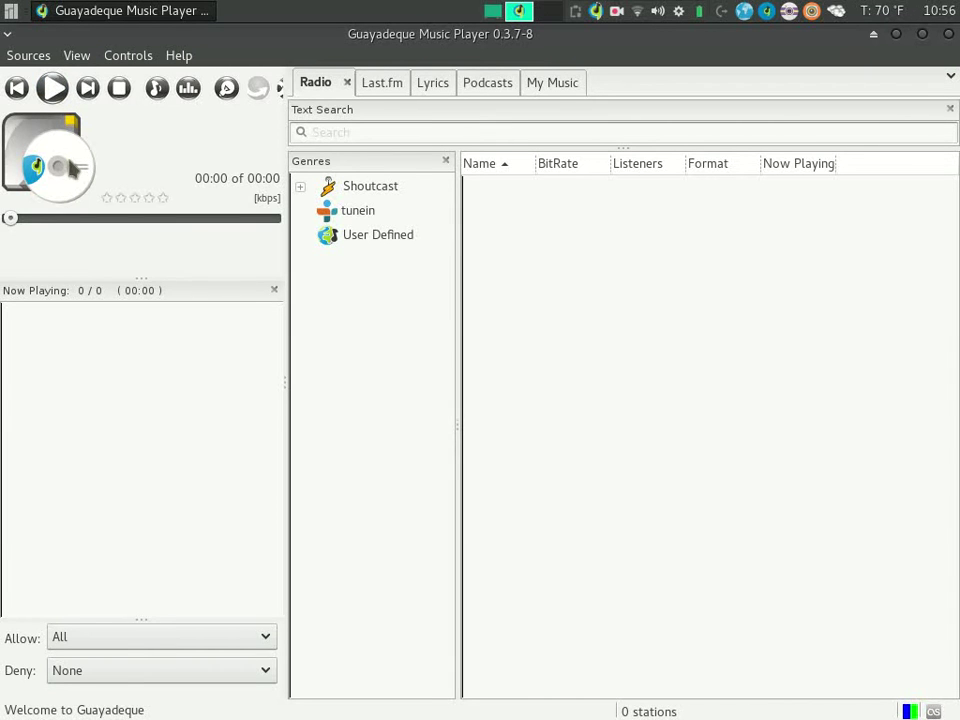
left_click(40, 55)
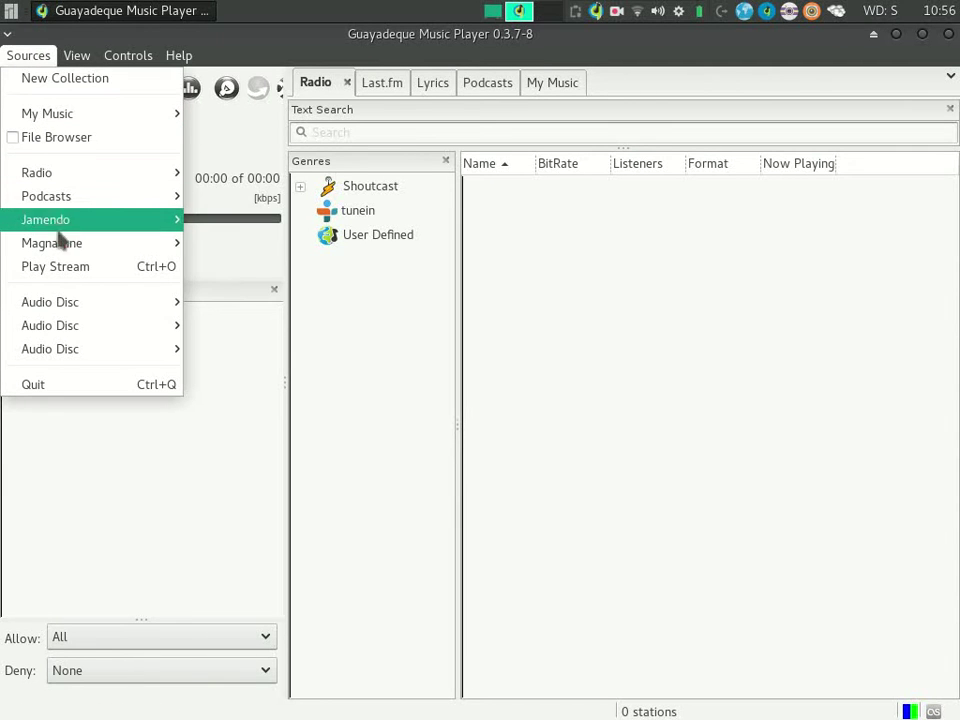
mouse_move(50, 325)
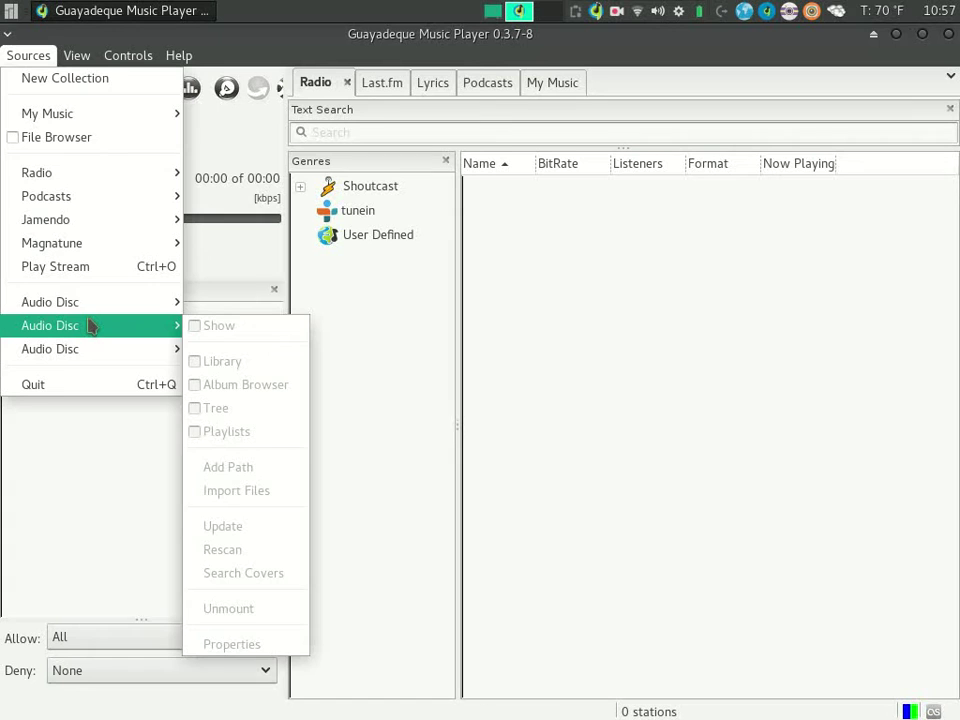
Quit Guayadeque and launch VLC media player from the Multimedia menu
left_click(80, 396)
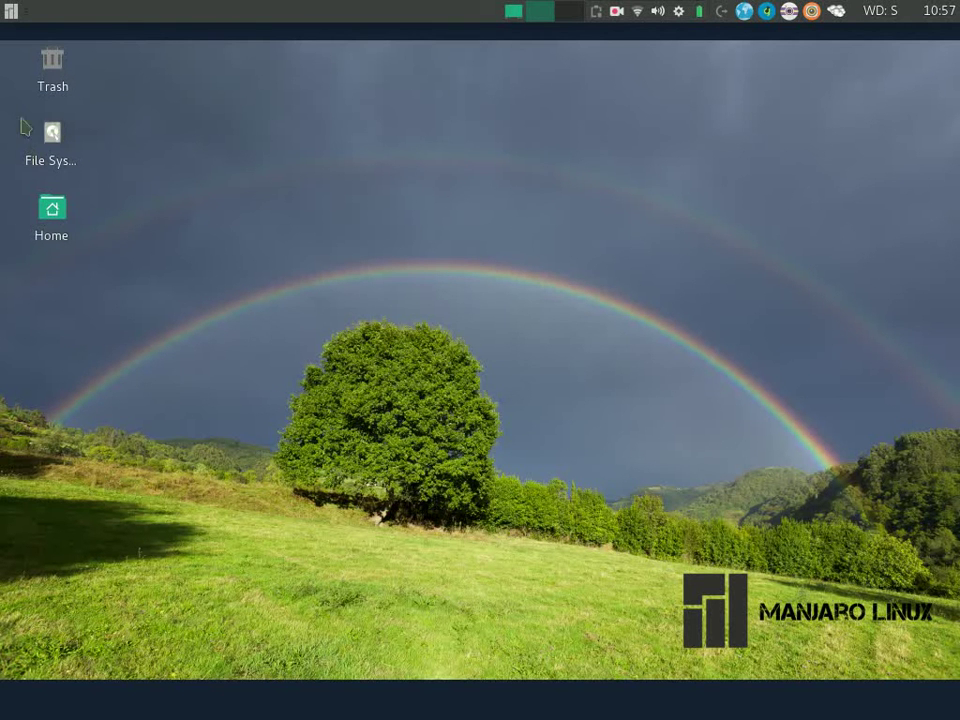
left_click(11, 11)
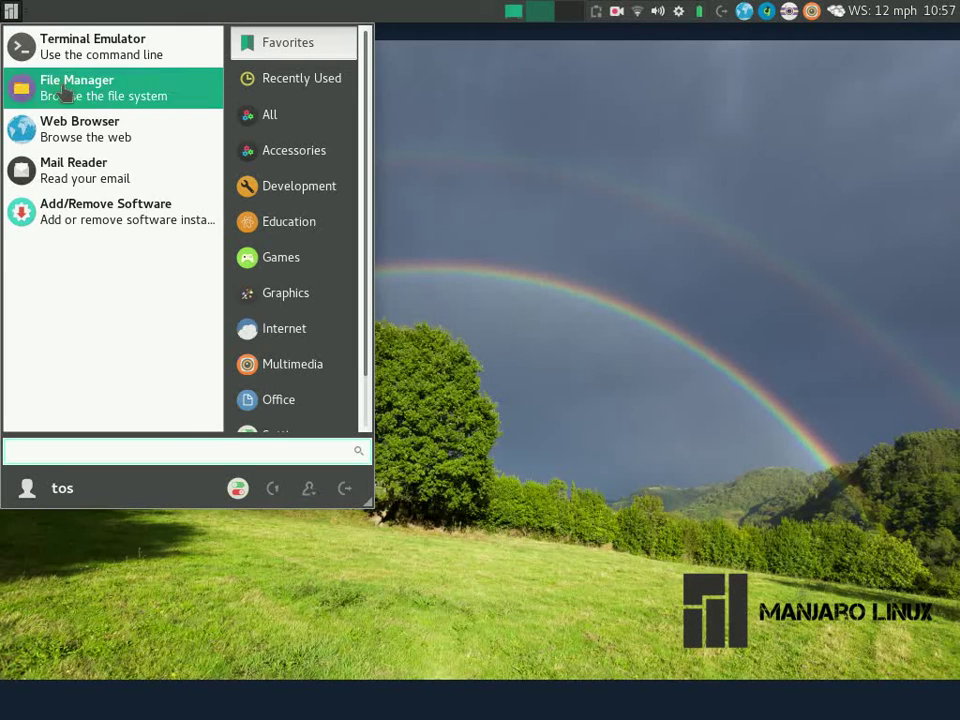
left_click(284, 366)
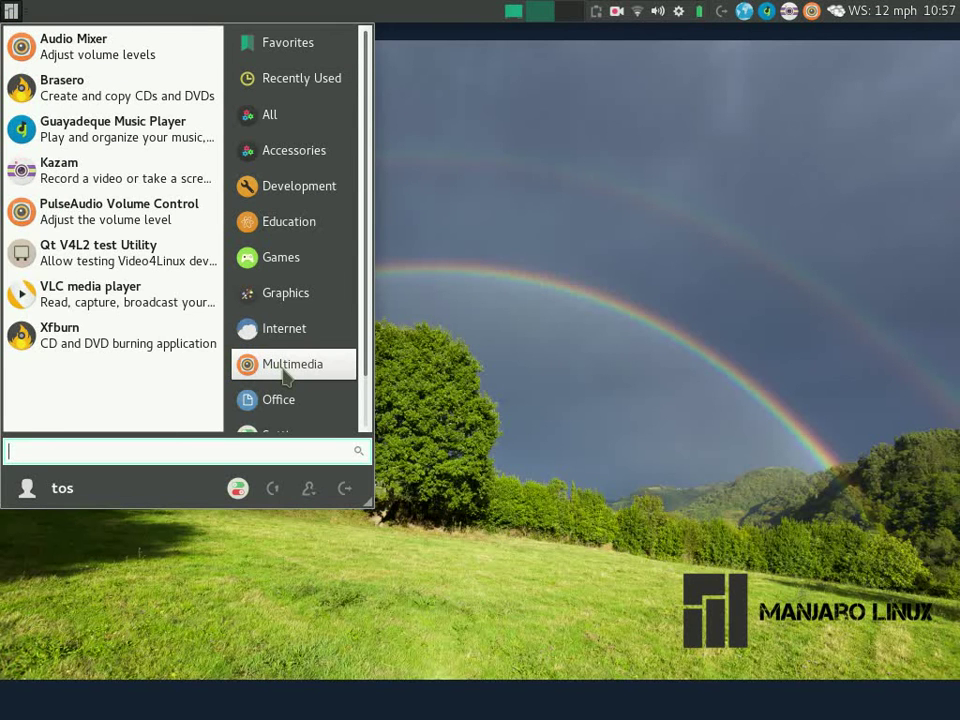
left_click(152, 308)
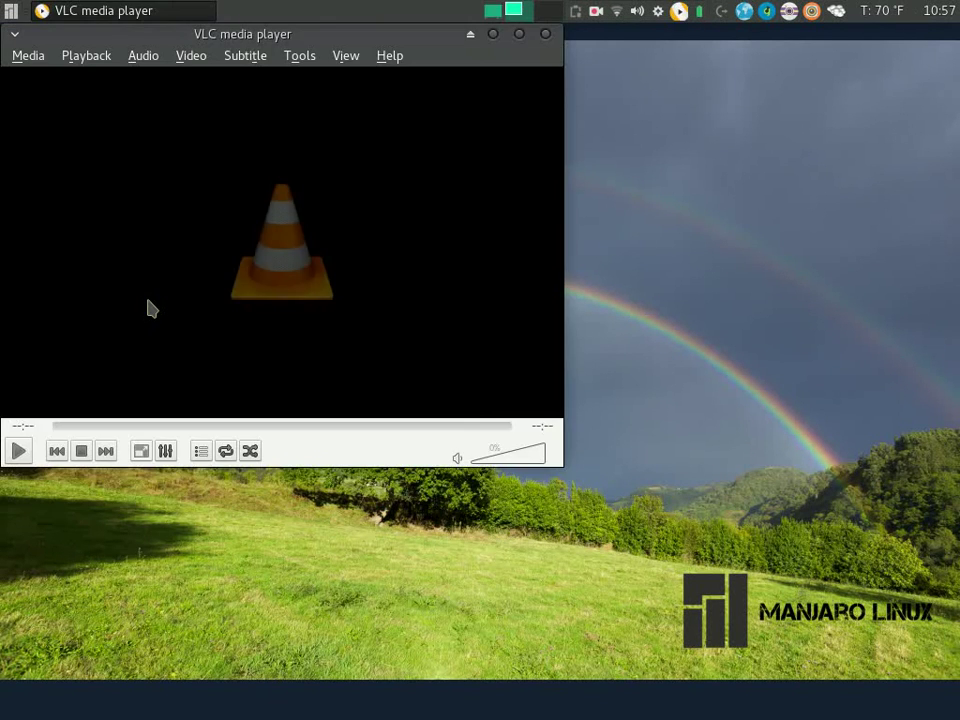
Set VLC's Open Disc dialog to Audio CD with disc device /dev/cdrom
left_click(38, 59)
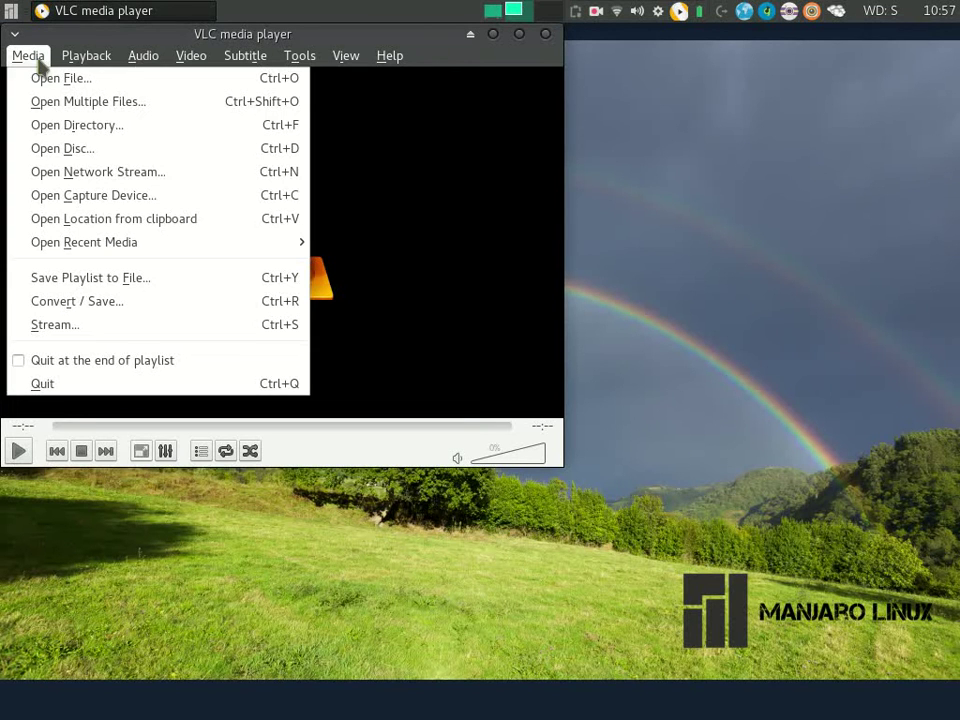
left_click(70, 155)
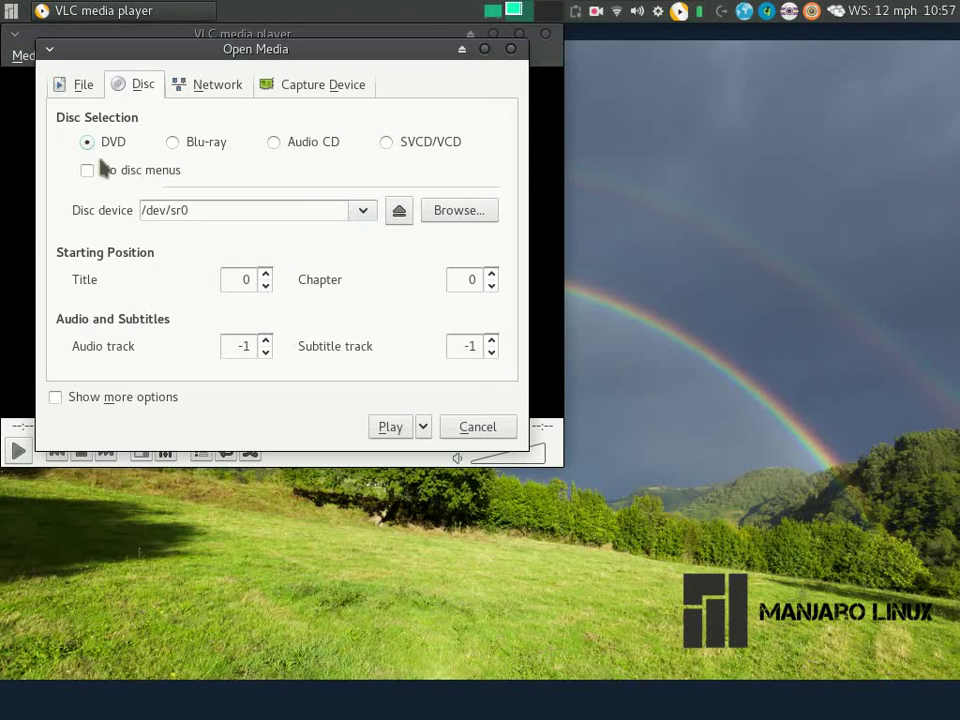
left_click(274, 143)
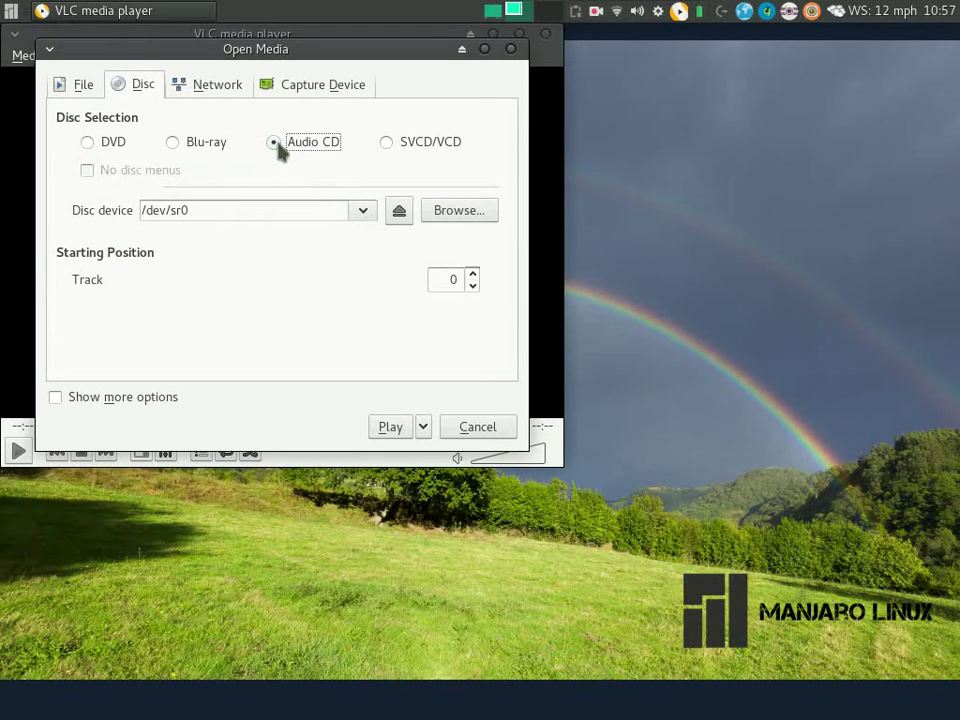
left_click(364, 212)
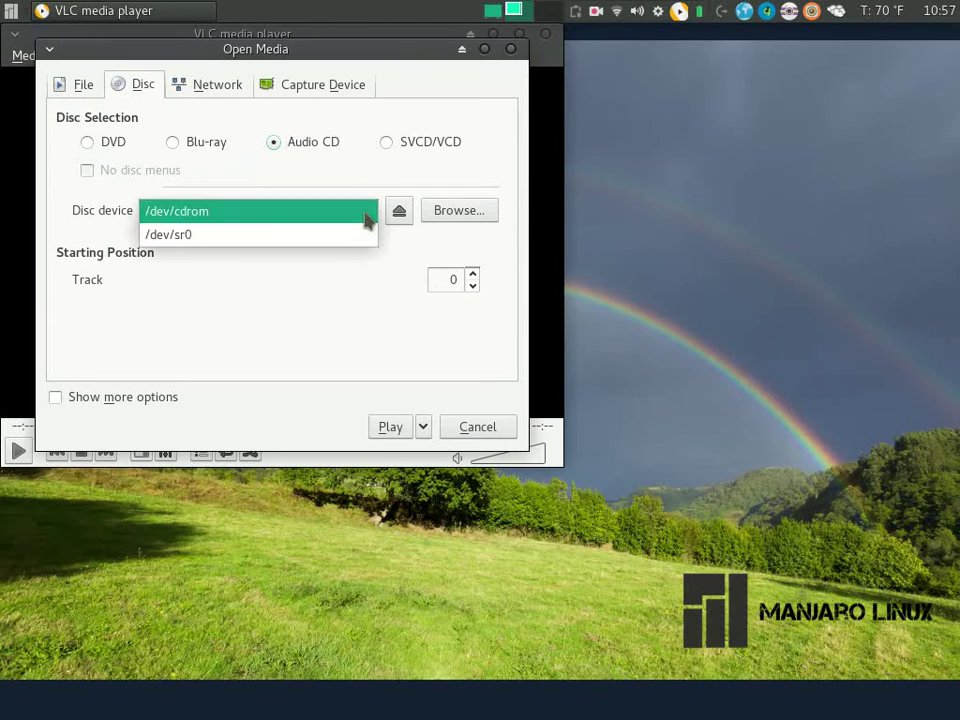
left_click(366, 231)
scroll(365, 214, "up", 1)
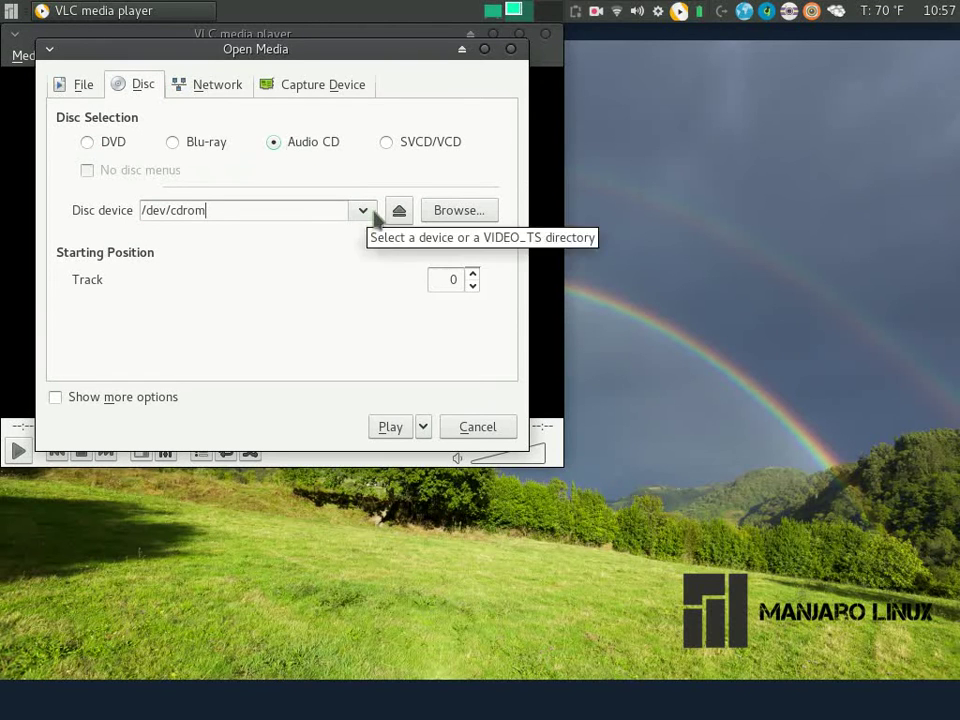
Choose Audio Disc from Places as the source, try playing it, and dismiss the cannot-open error
left_click(452, 214)
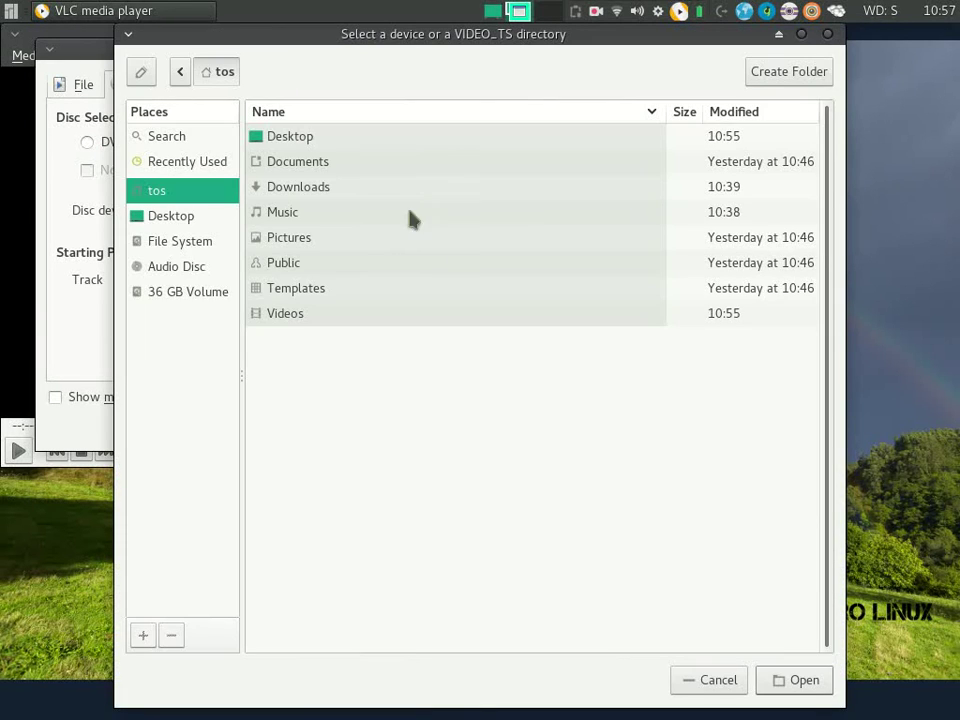
left_click(192, 265)
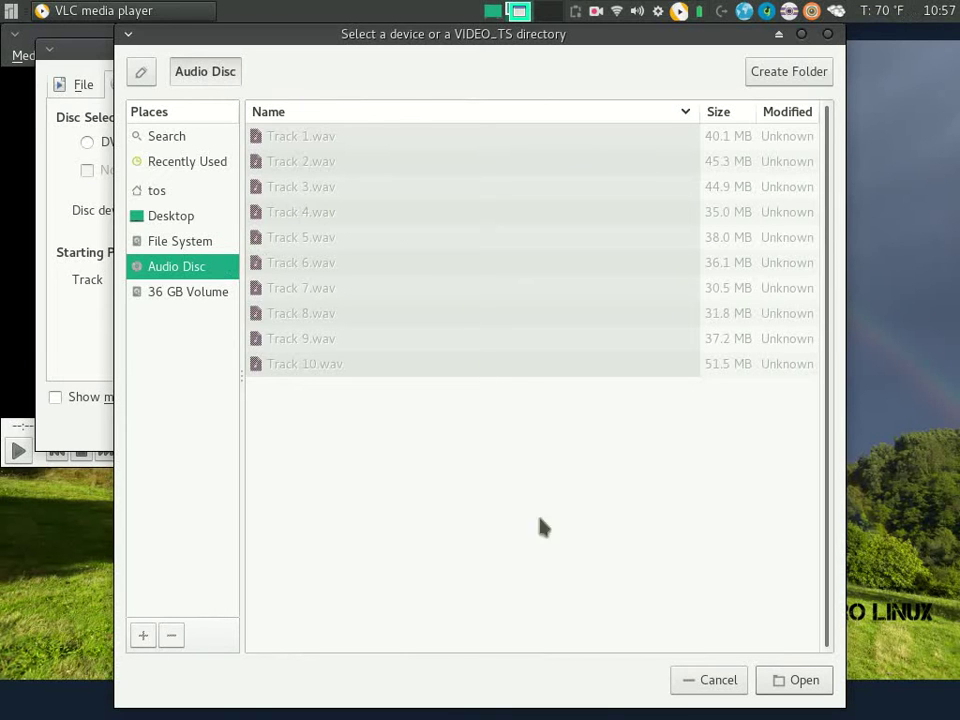
left_click(789, 683)
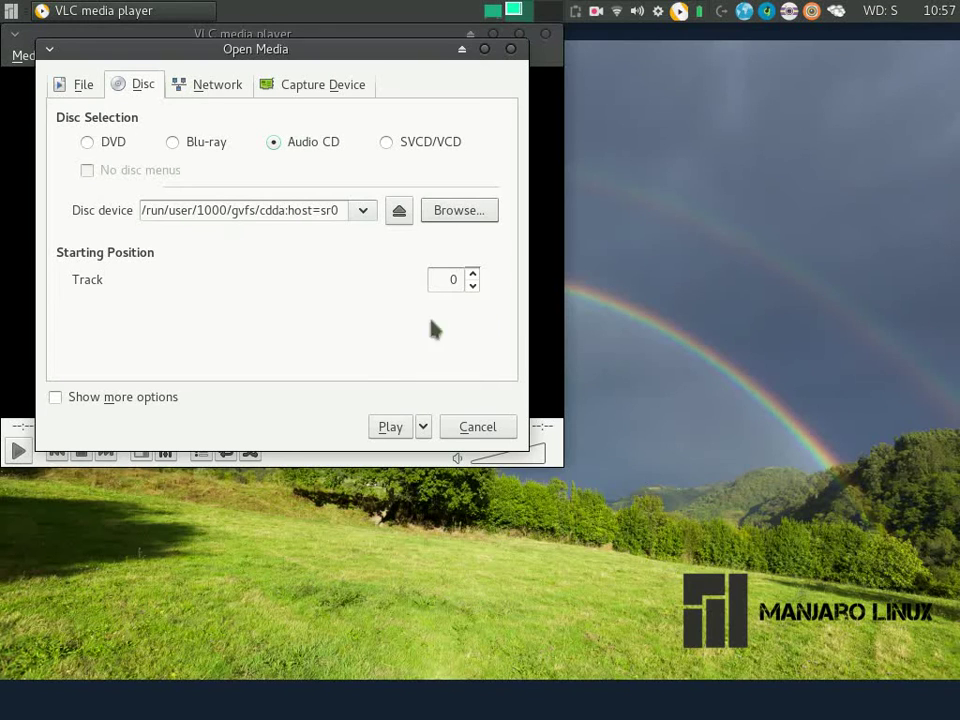
left_click(389, 428)
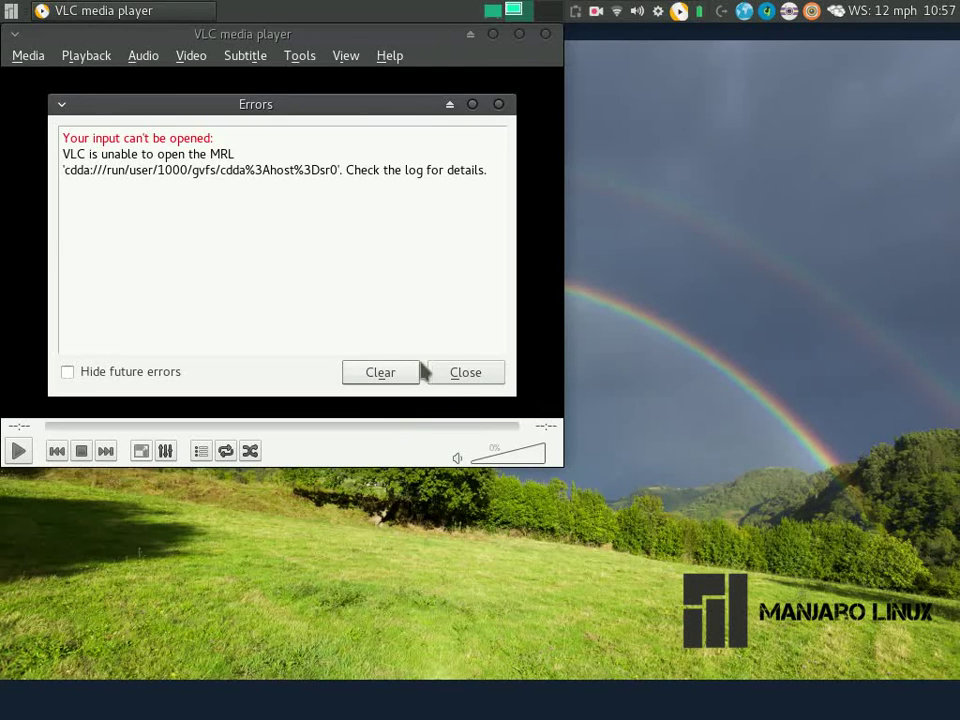
left_click(440, 373)
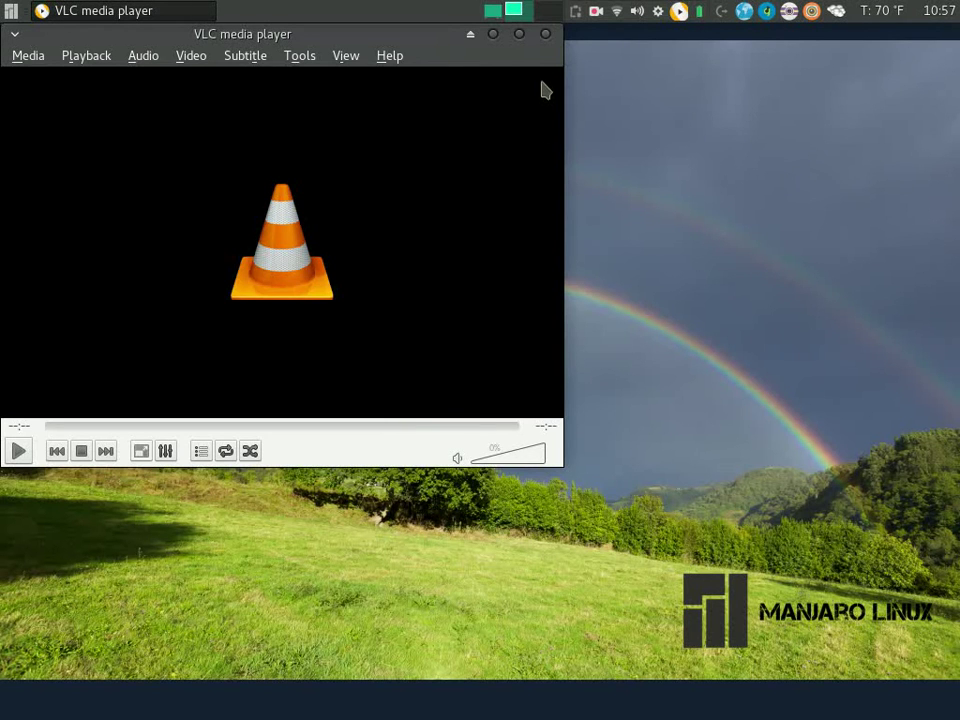
Close VLC and launch the Add/Remove Software manager from the applications menu
left_click(545, 36)
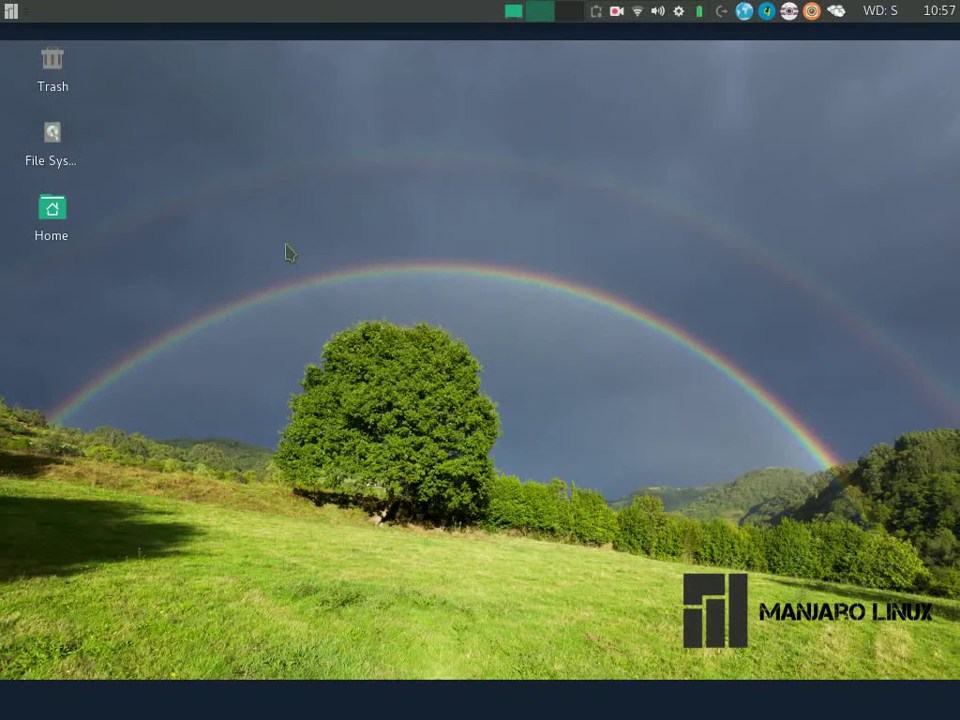
left_click(10, 10)
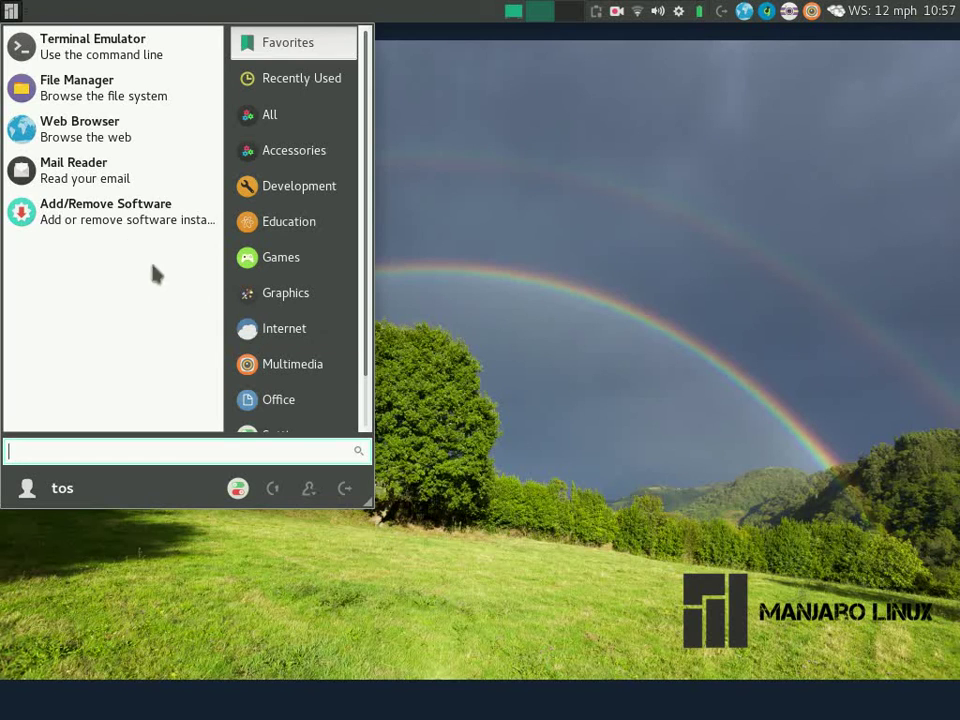
left_click(110, 213)
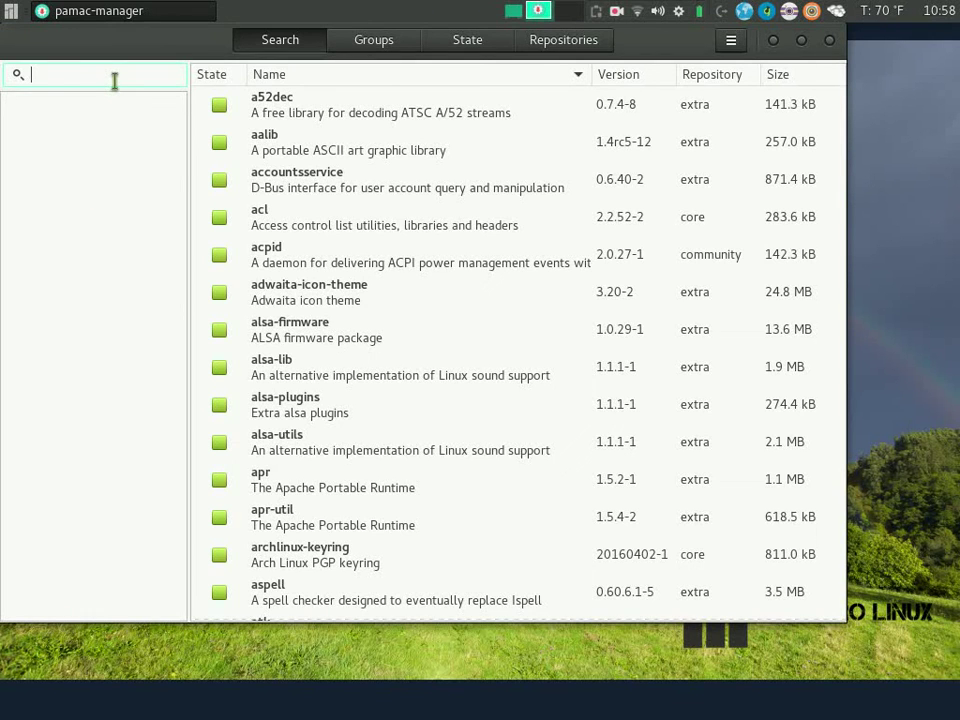
Search for rhythmbox and mark rhythmbox 3.3.1-1 for installation
type("rhy")
key("Return")
double_click(290, 182)
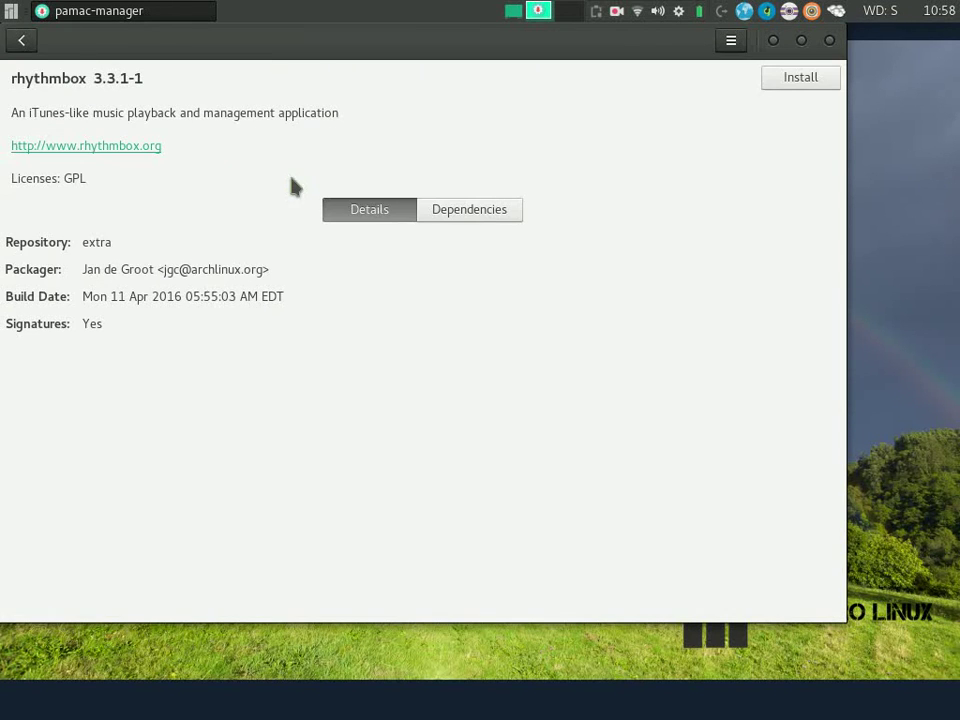
left_click(774, 88)
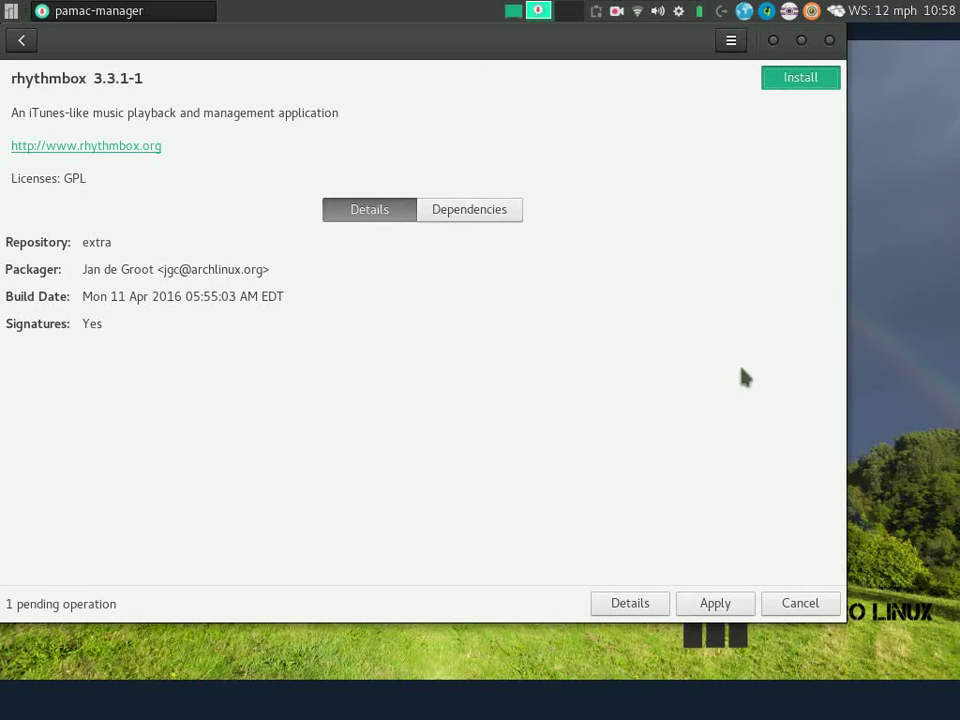
Apply and commit the rhythmbox 3.3.1-1 install, authenticate with the account password, then close Pamac
left_click(715, 603)
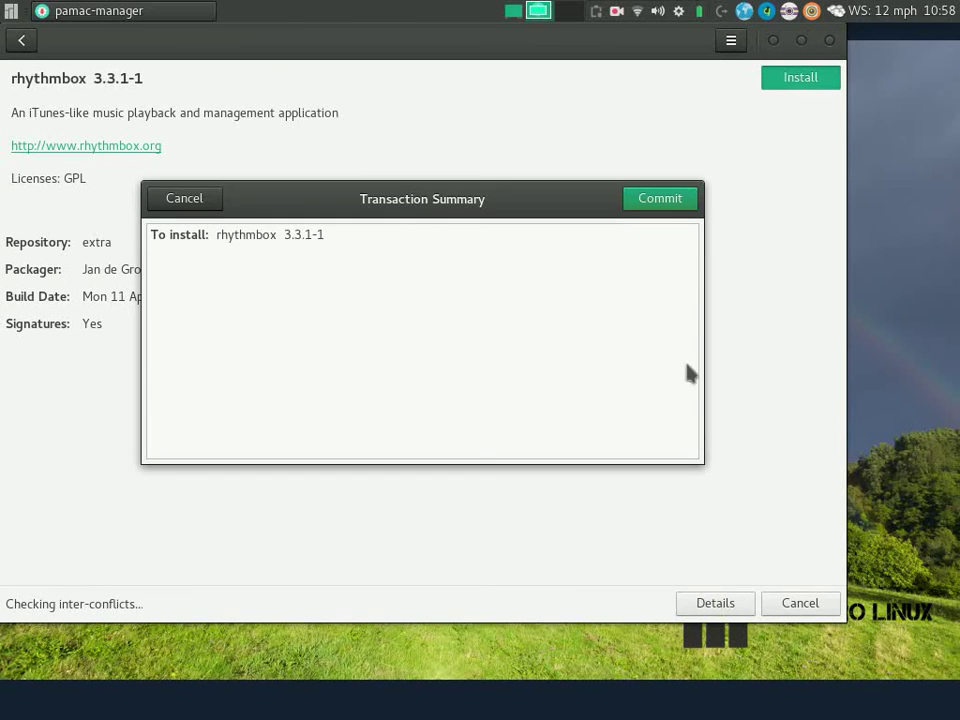
left_click(668, 203)
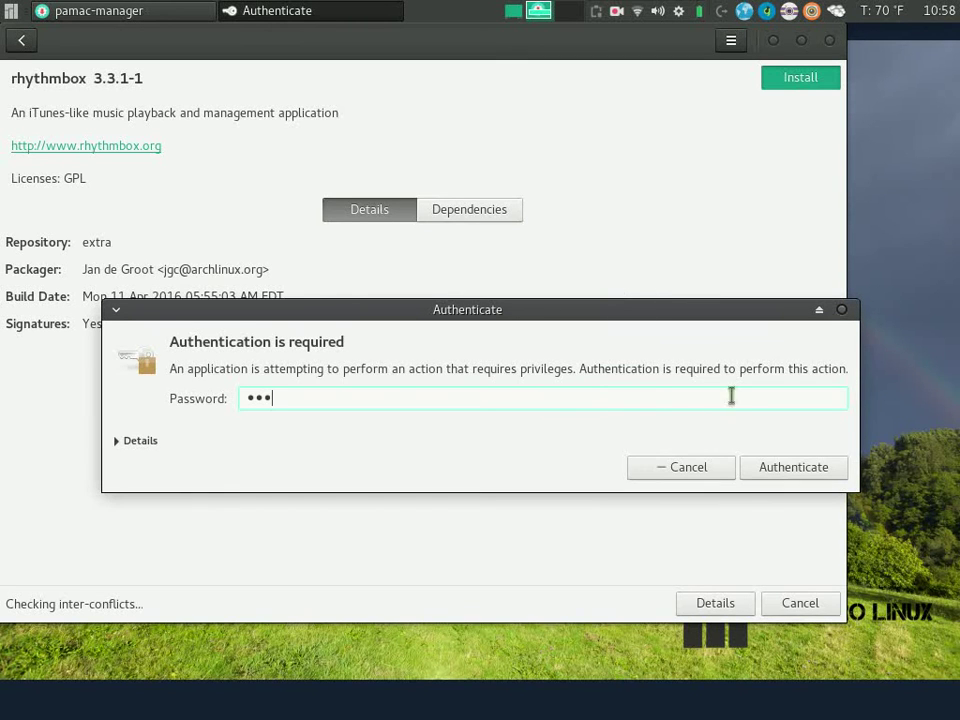
left_click(786, 470)
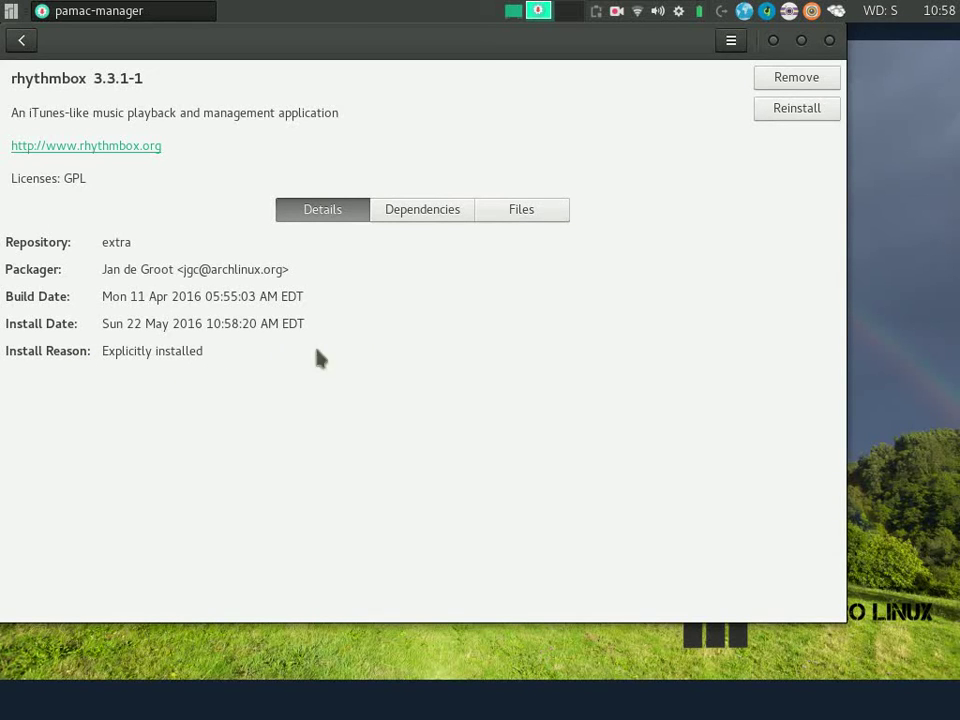
left_click(830, 41)
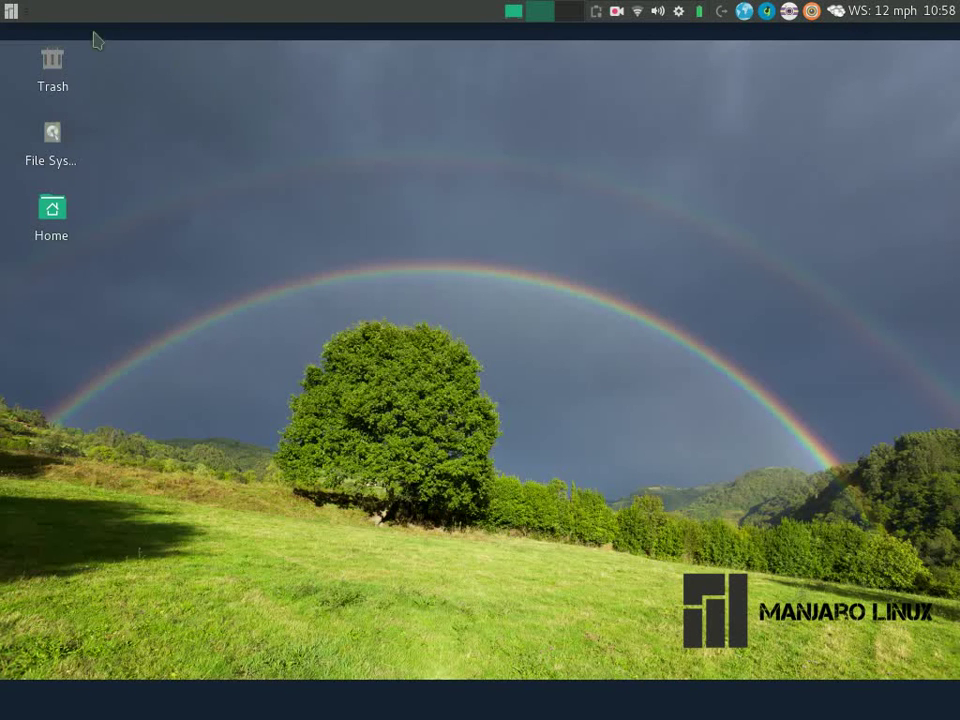
Launch Rhythmbox, play track 1 of the Audio Disc under Devices, then close Rhythmbox
left_click(9, 10)
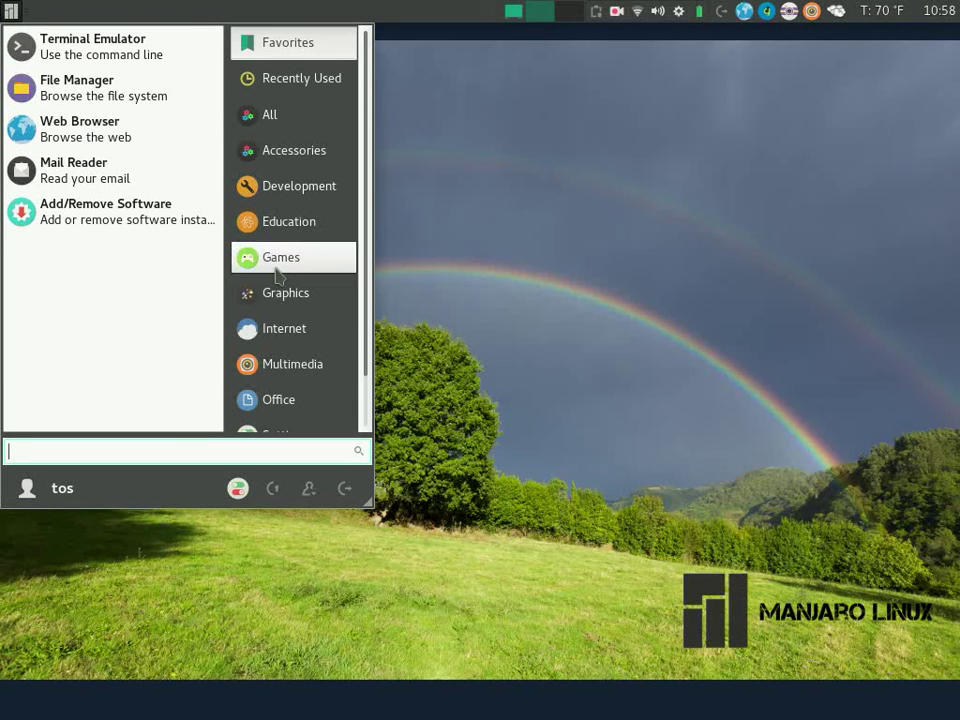
left_click(321, 364)
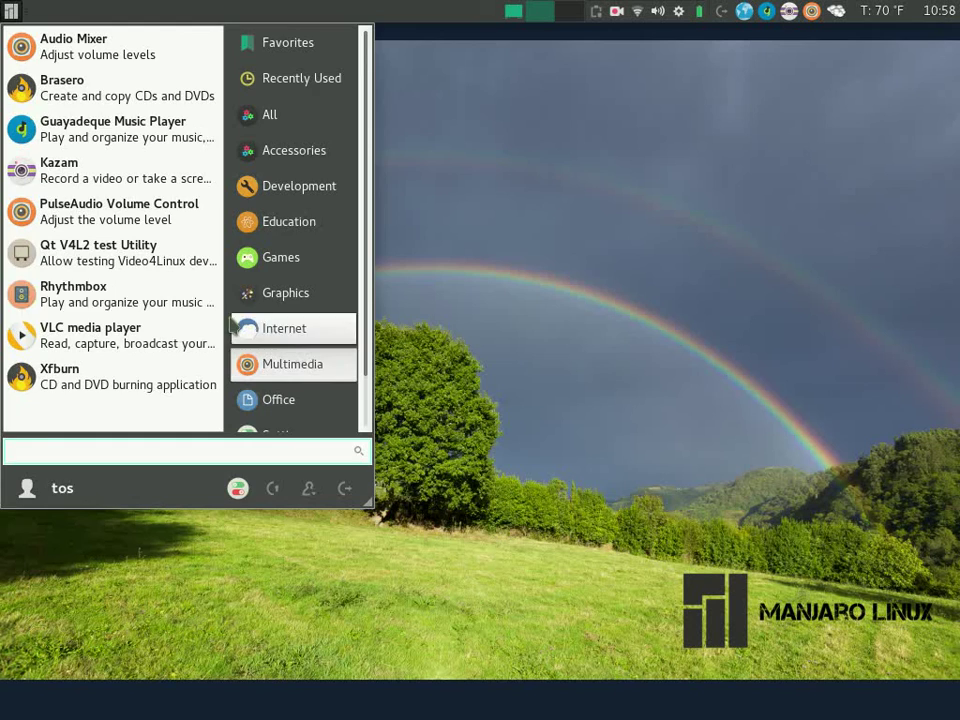
left_click(191, 306)
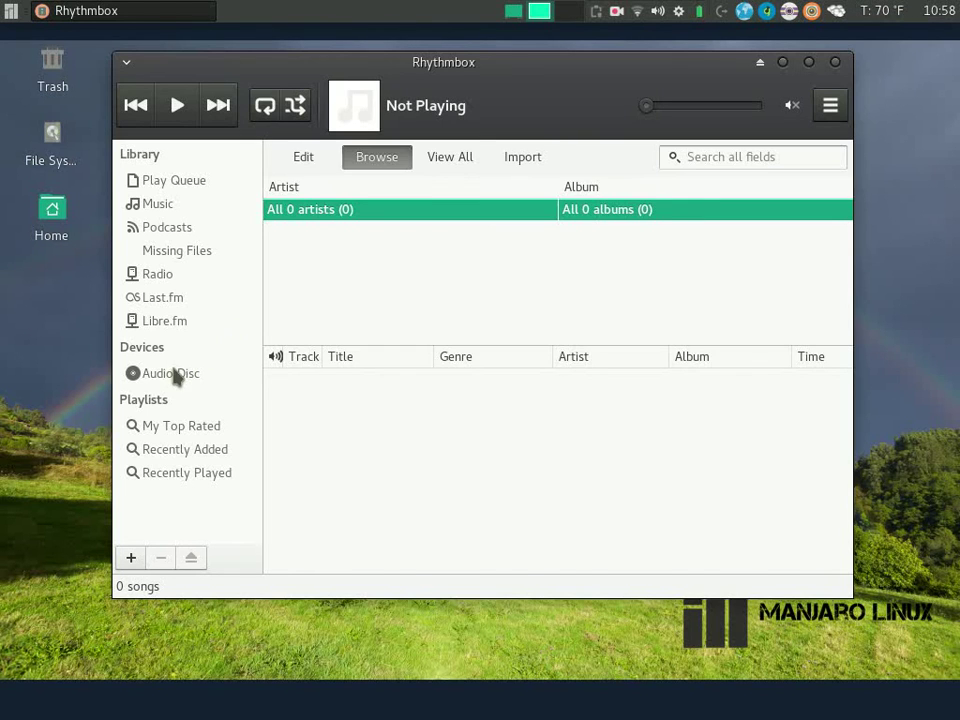
left_click(175, 375)
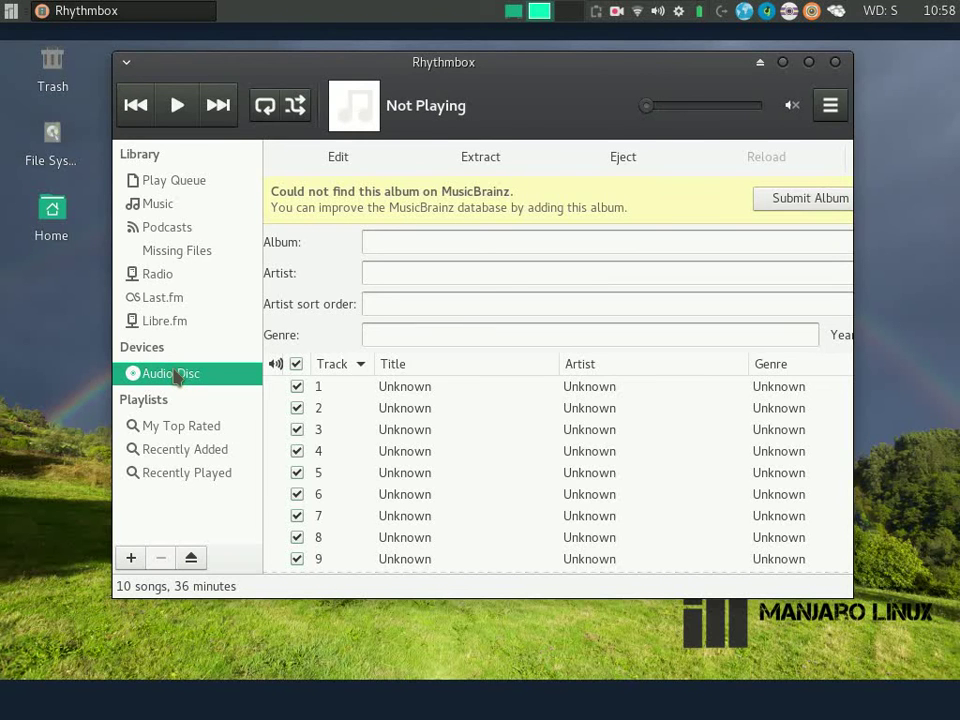
double_click(178, 377)
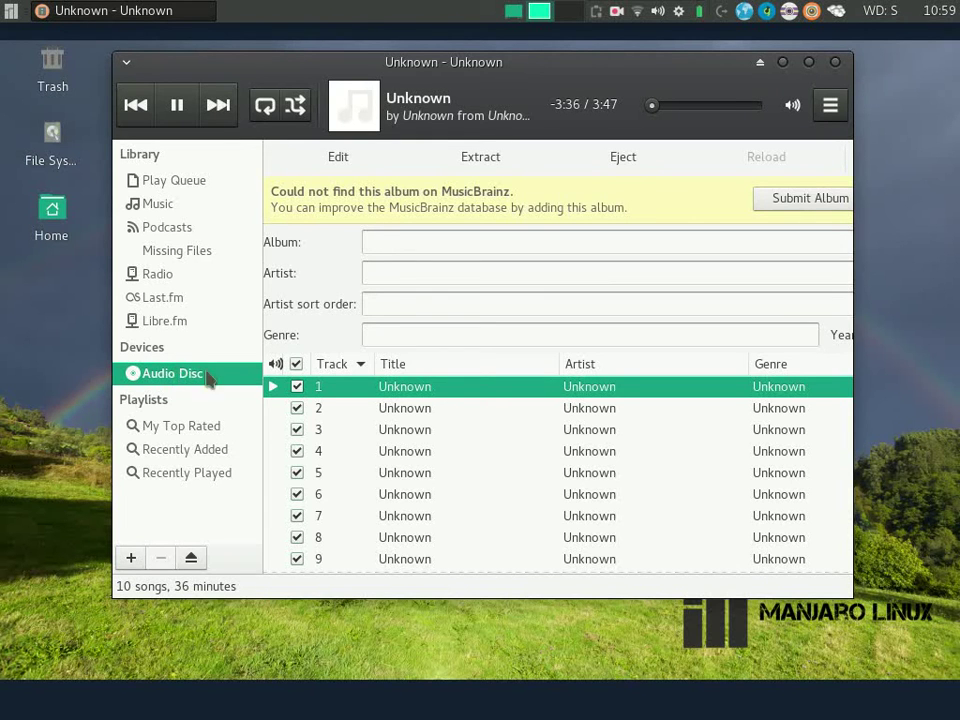
left_click(836, 63)
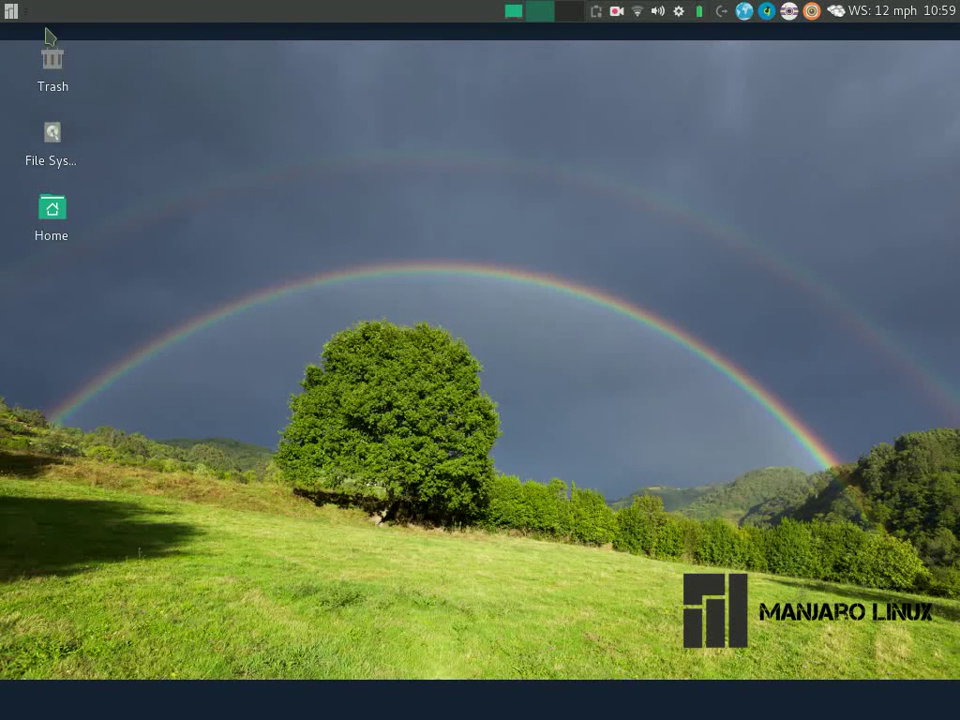
left_click(11, 11)
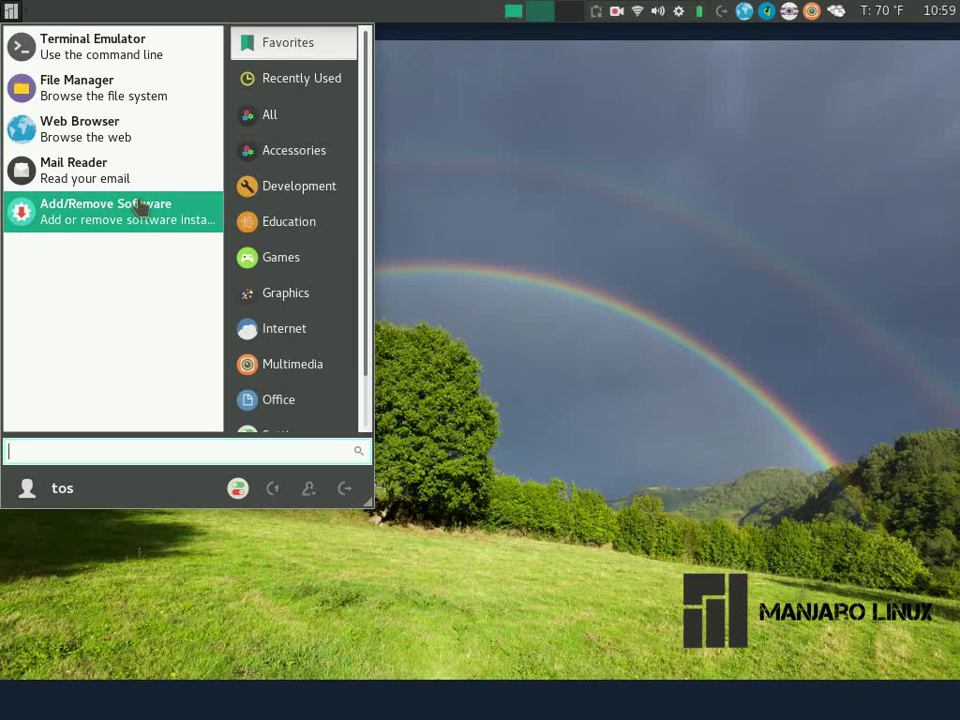
left_click(716, 356)
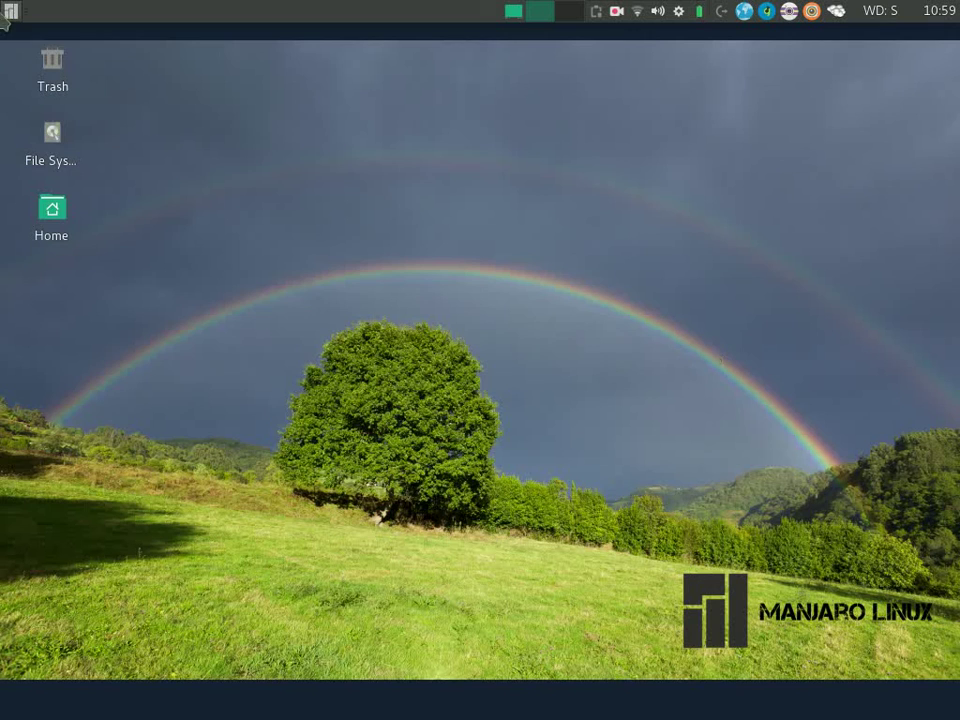
Open and dismiss the Whisker Menu, then open the red camera recorder's tray menu
left_click(8, 12)
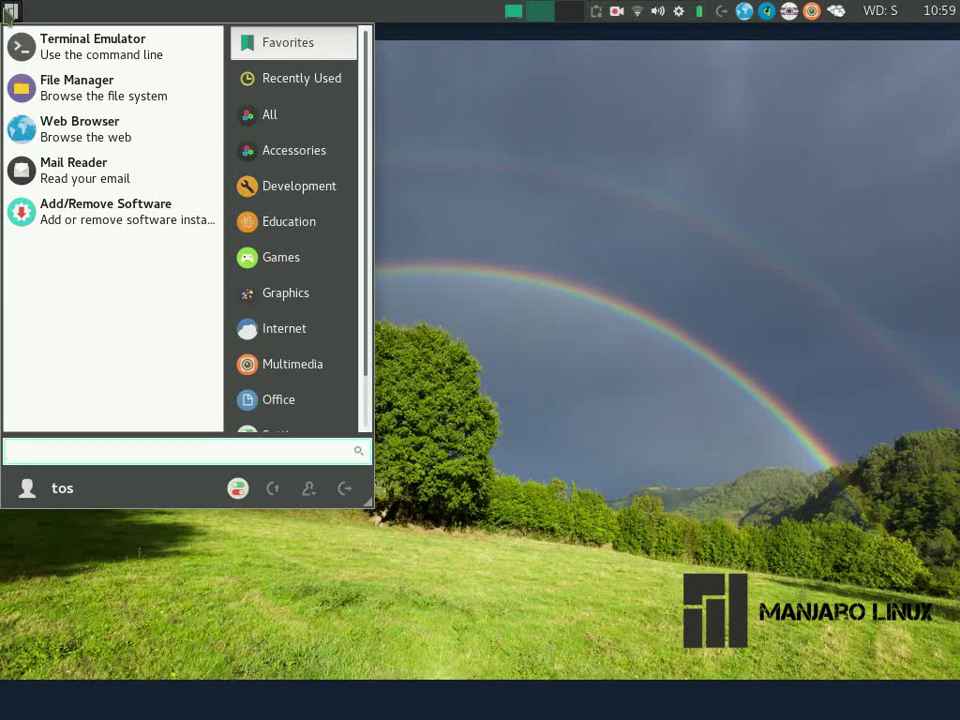
left_click(8, 12)
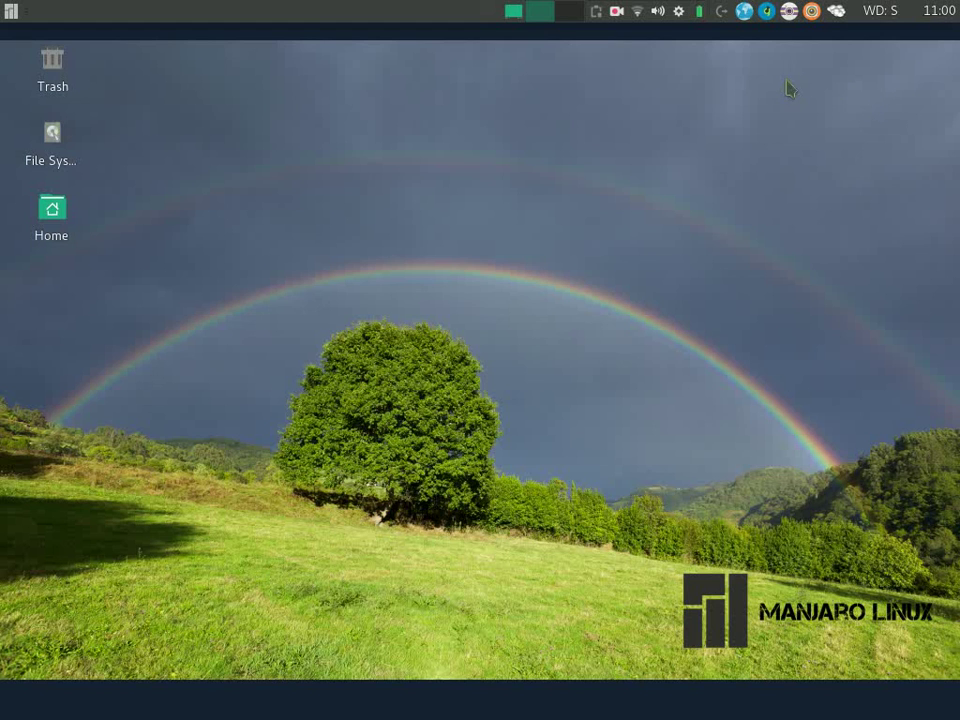
left_click(617, 14)
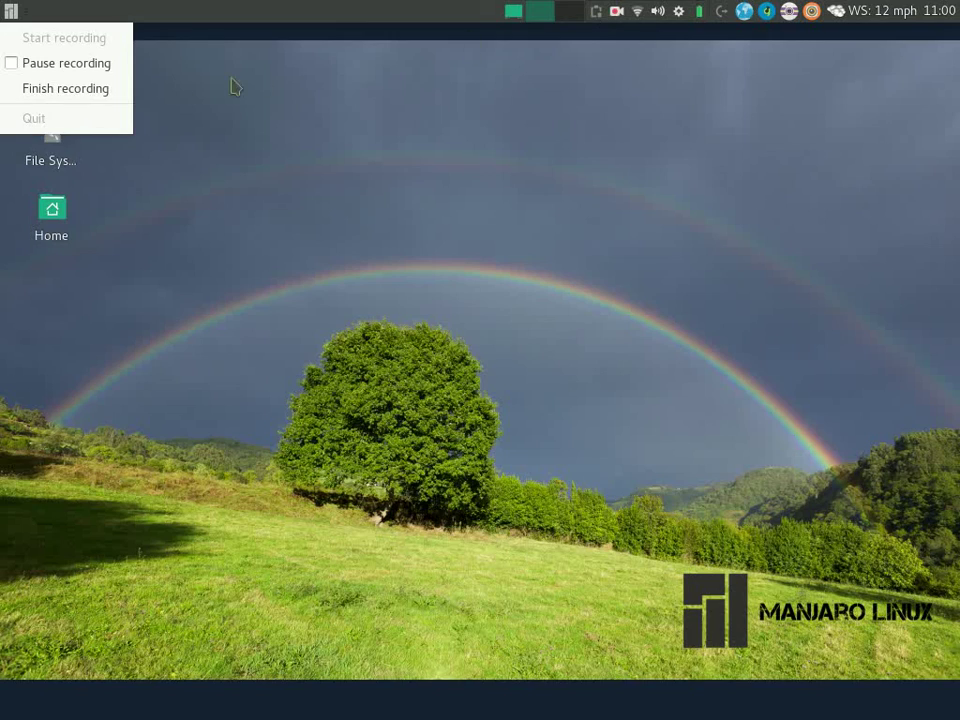